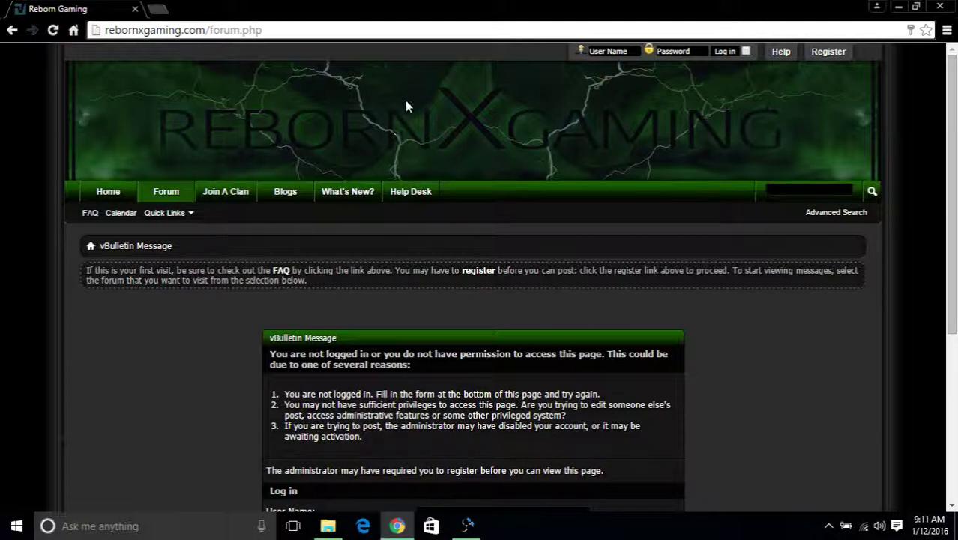
Step: Scroll the not-logged-in forum page and open the user groups page
scroll(740, 177, "down", 2)
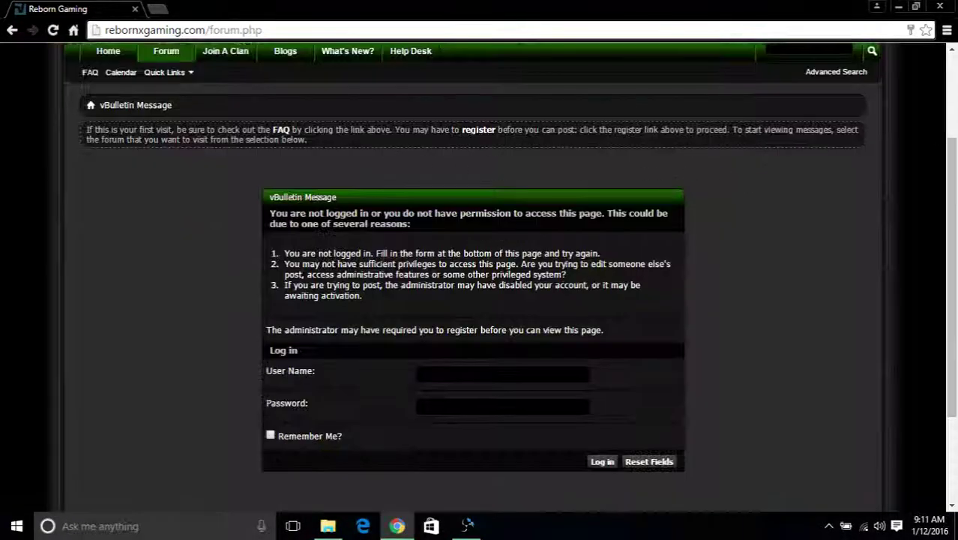
scroll(183, 141, "up", 1)
scroll(182, 140, "up", 1)
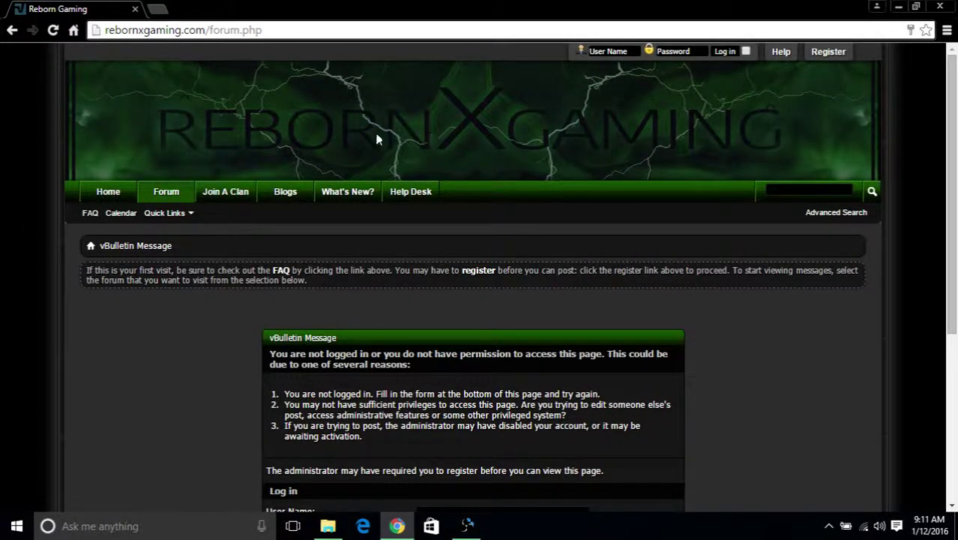
scroll(492, 124, "down", 2)
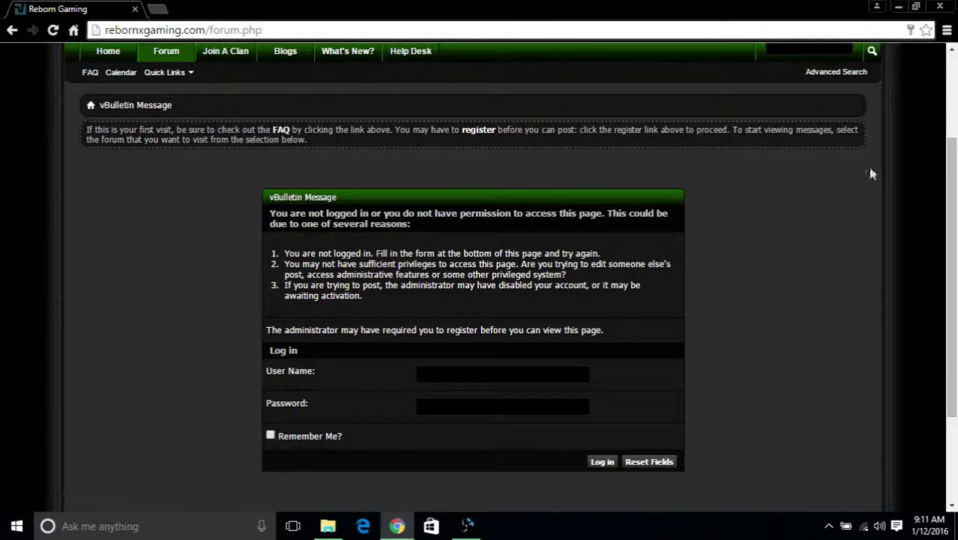
left_click(223, 54)
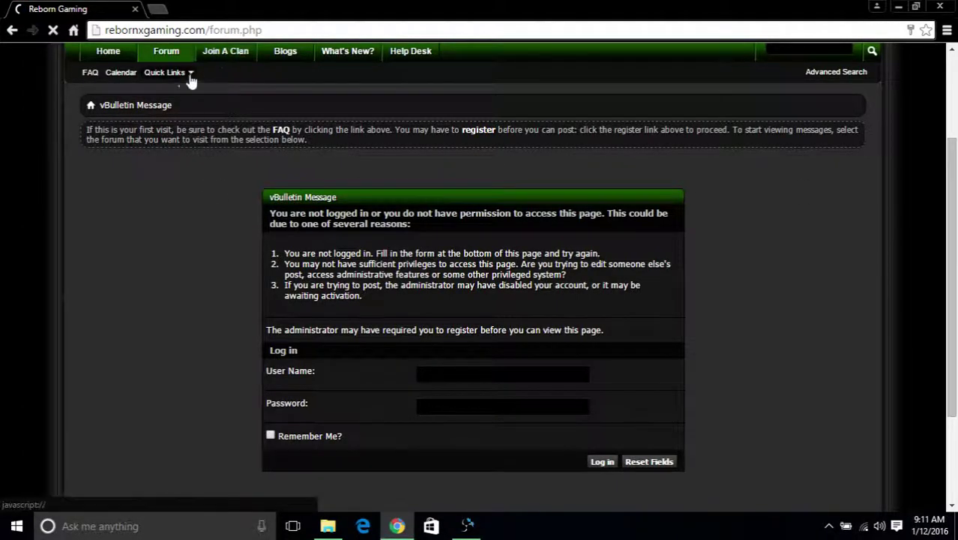
Step: Look over the user groups page, then return to the forum page
scroll(212, 174, "down", 4)
scroll(213, 175, "up", 3)
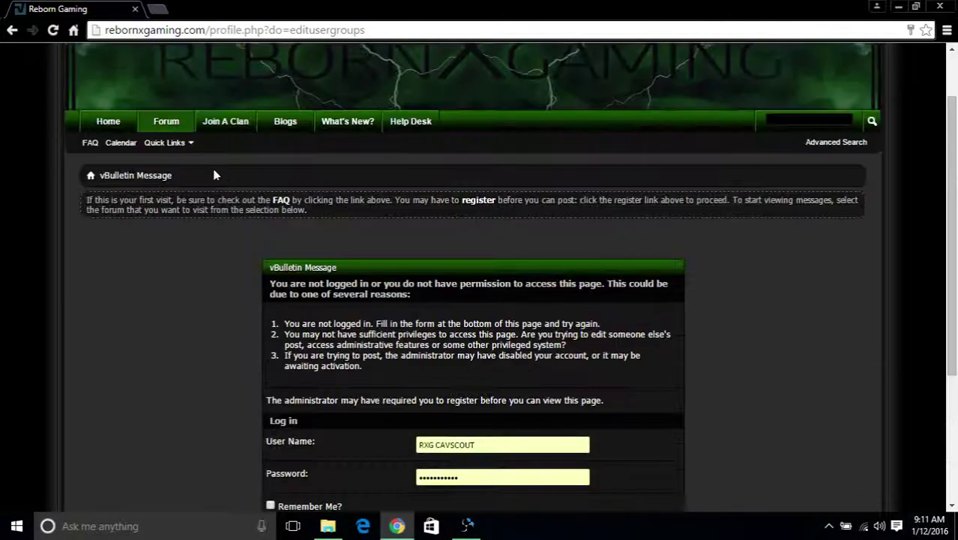
left_click(166, 124)
scroll(698, 100, "down", 1)
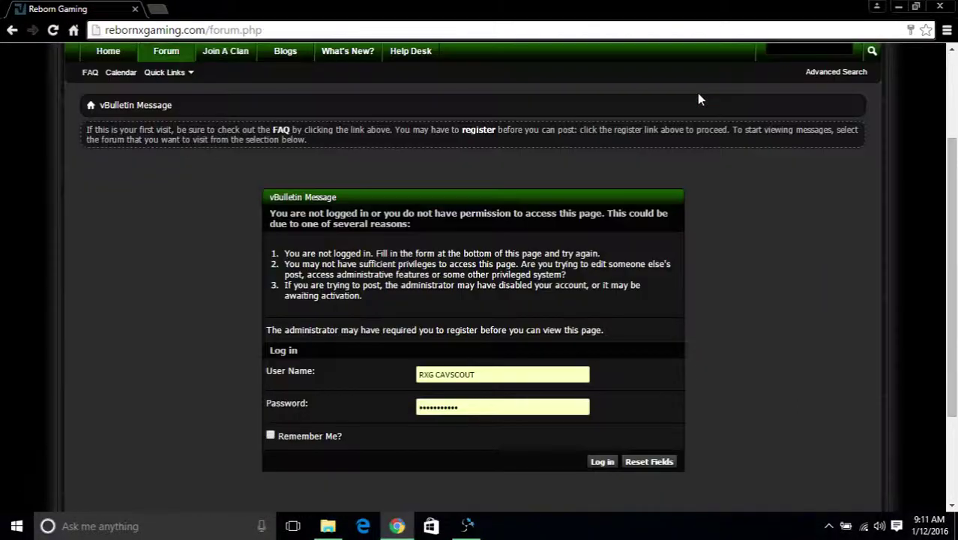
scroll(695, 105, "up", 2)
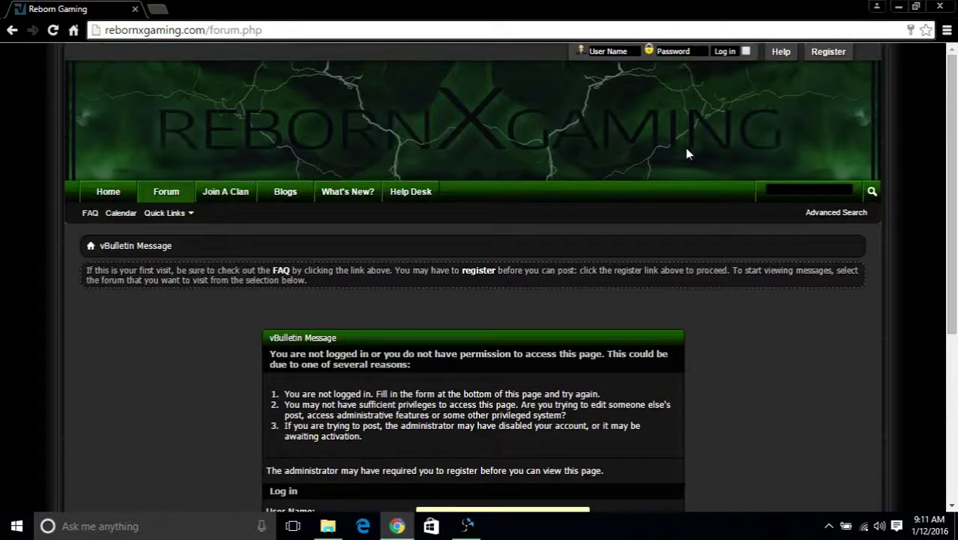
left_click(833, 55)
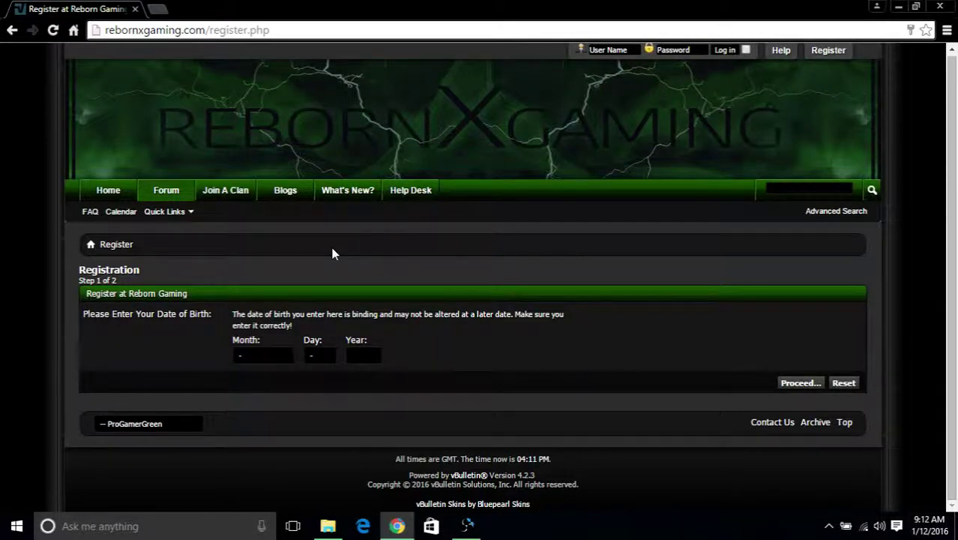
left_click(265, 357)
left_click(255, 387)
left_click(315, 359)
left_click(314, 341)
type("1990")
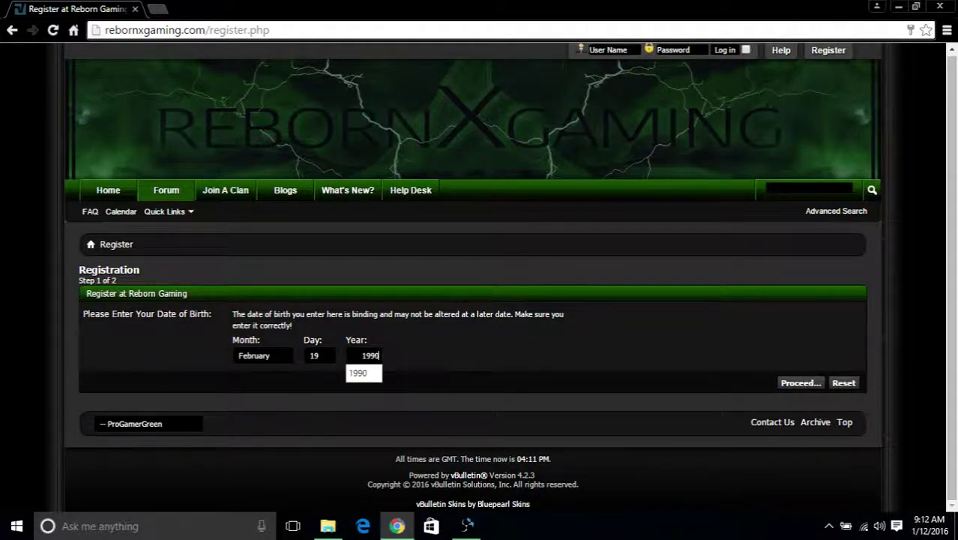
Step: Submit the date of birth and scroll through the account details form
left_click(801, 383)
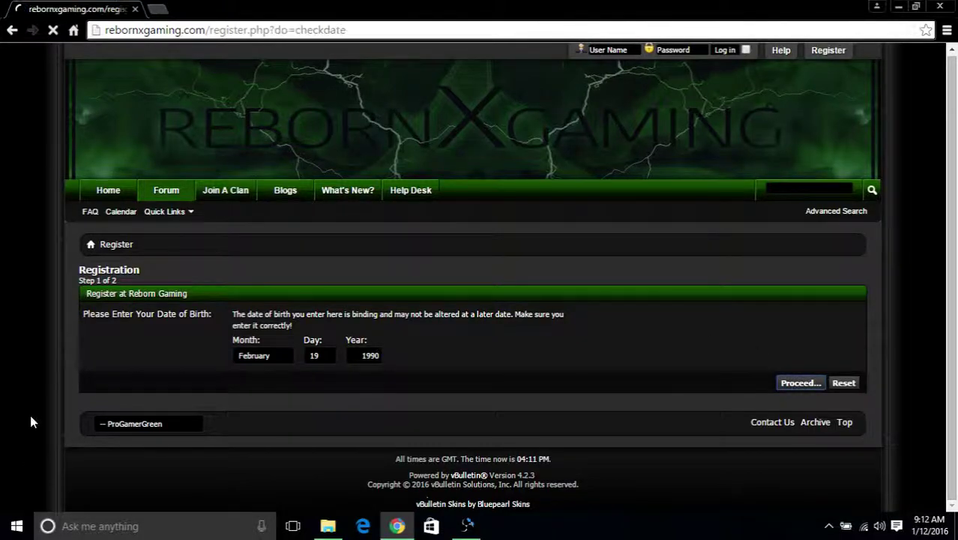
scroll(218, 334, "down", 2)
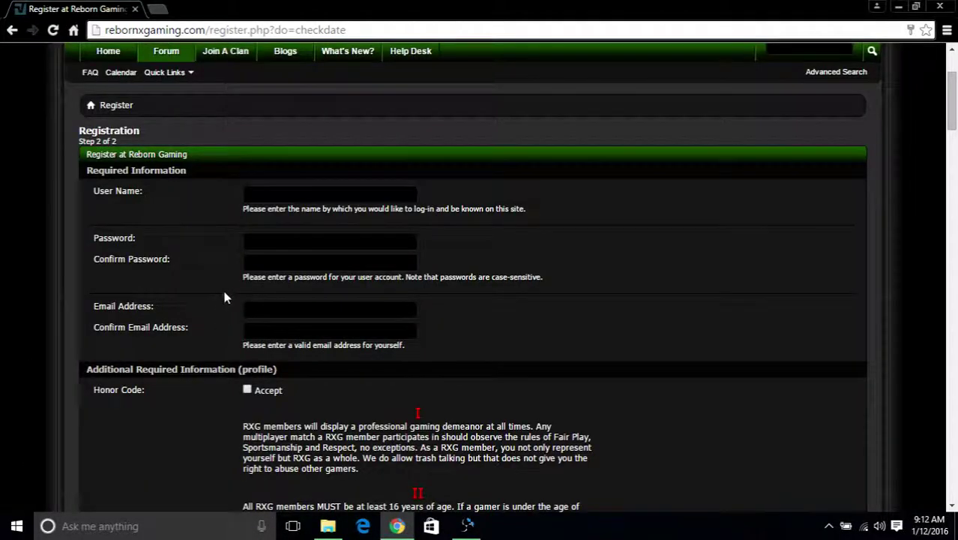
scroll(223, 293, "down", 3)
scroll(224, 295, "up", 3)
scroll(240, 255, "down", 1)
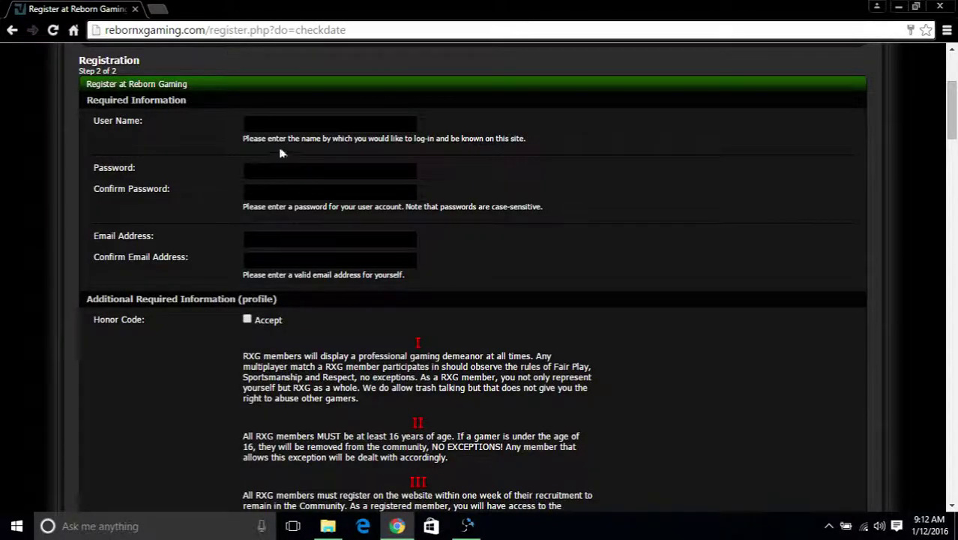
Step: Set the user name to RXG BOB, replacing the autofilled RXG CAVSCOUT
double_click(128, 120)
left_click(323, 124)
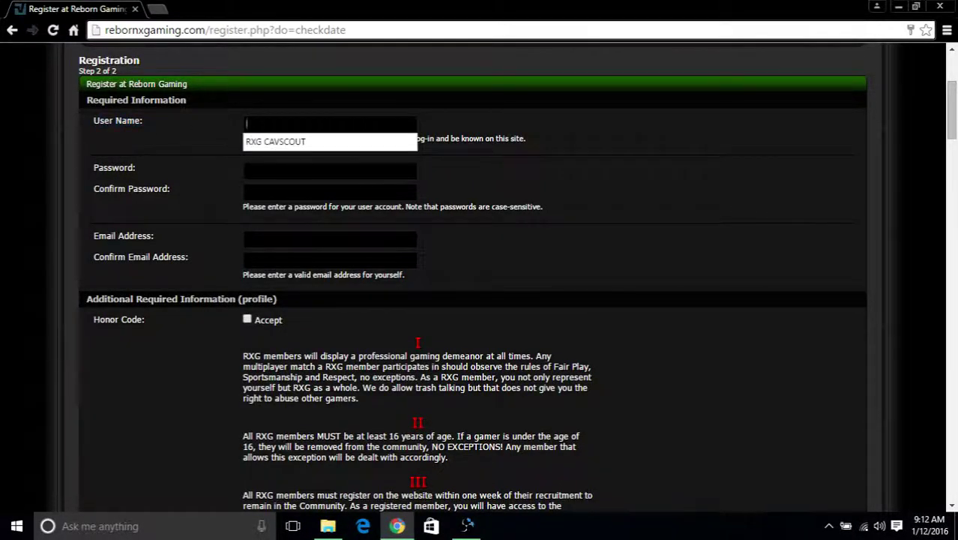
type("RXG CAVSCOUT")
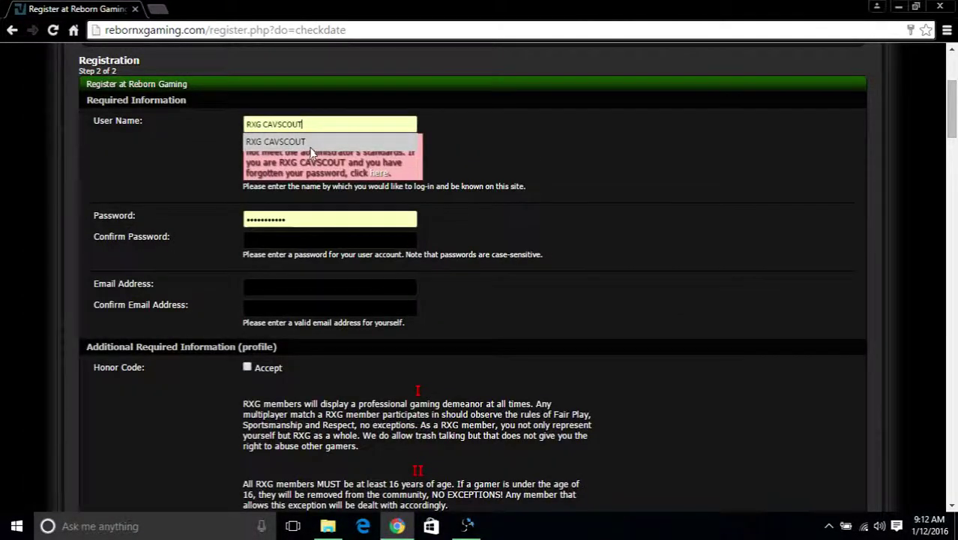
key("Down")
key("Return")
left_click_drag(299, 162, 346, 162)
left_click_drag(327, 126, 263, 127)
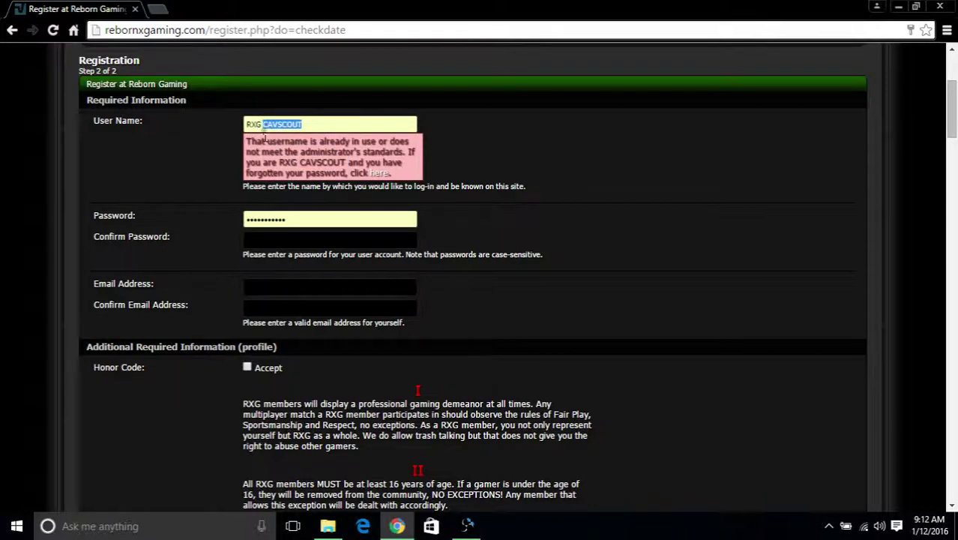
type("BOB")
left_click(480, 112)
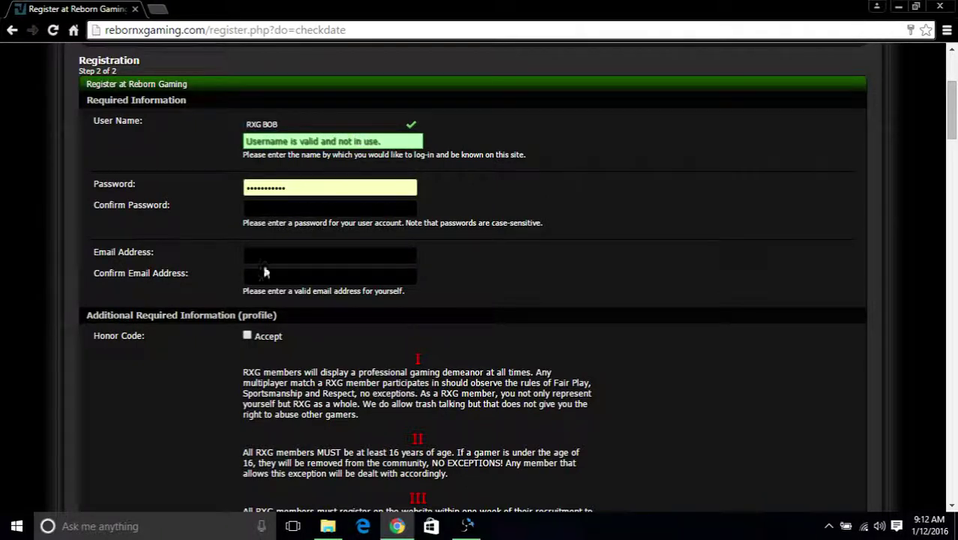
double_click(306, 186)
type("****************")
key("Tab")
type("email@gmail.com")
key("BackSpace")
key("BackSpace")
key("BackSpace")
key("BackSpace")
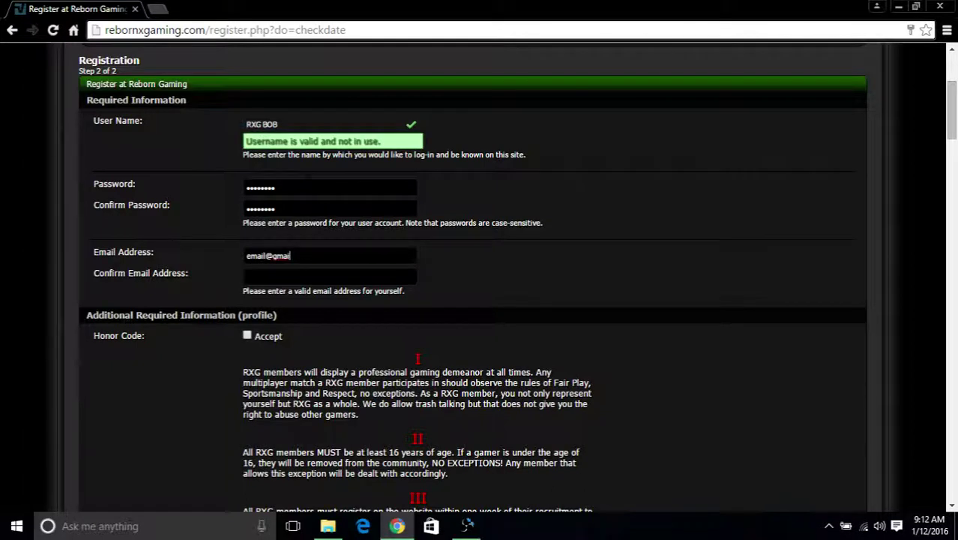
type("l.com")
key("Tab")
type("email@gmail")
type(".com")
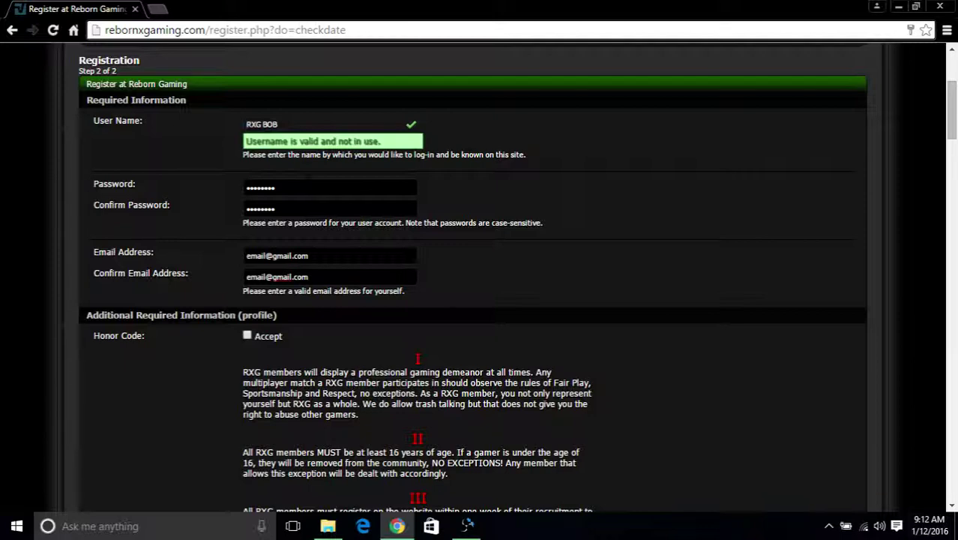
Step: Read through the rules and tick the Honor Code agreement
scroll(197, 183, "down", 2)
scroll(198, 182, "down", 1)
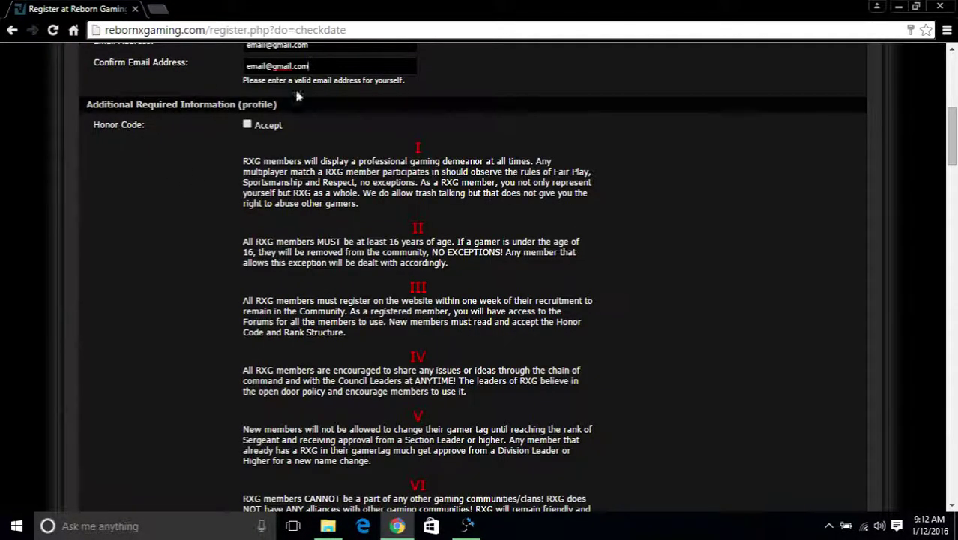
scroll(335, 102, "down", 2)
scroll(335, 102, "up", 1)
scroll(417, 278, "down", 2)
scroll(418, 277, "down", 3)
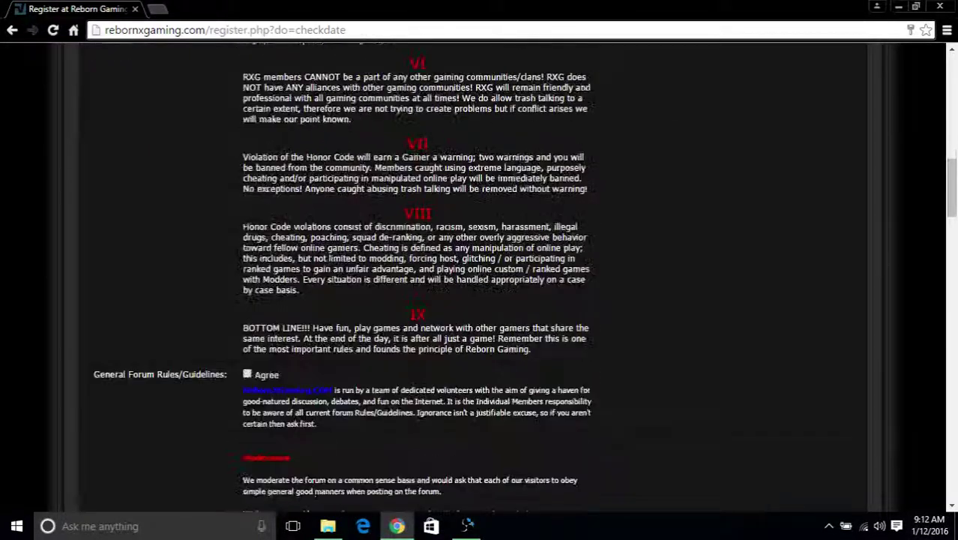
scroll(417, 277, "up", 1)
scroll(417, 277, "up", 3)
scroll(418, 277, "up", 2)
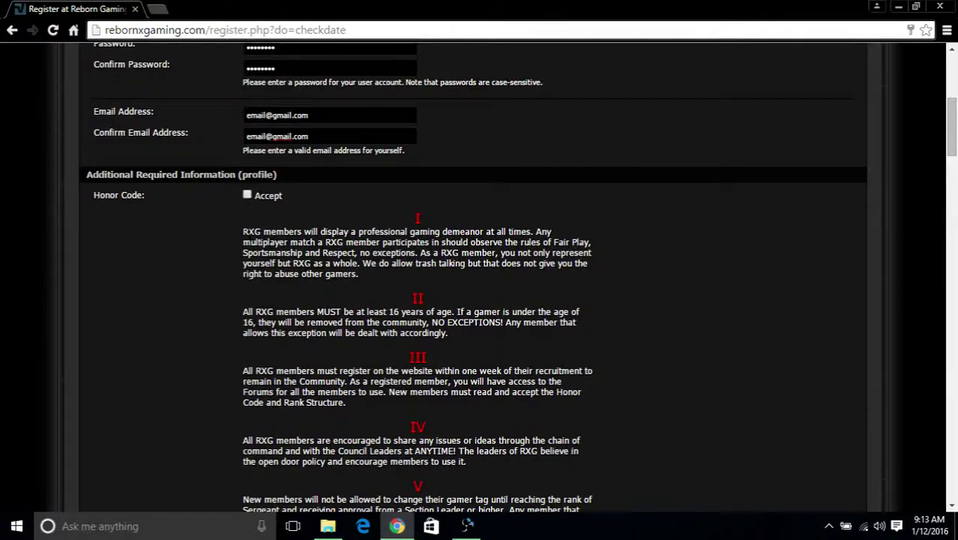
scroll(417, 277, "down", 2)
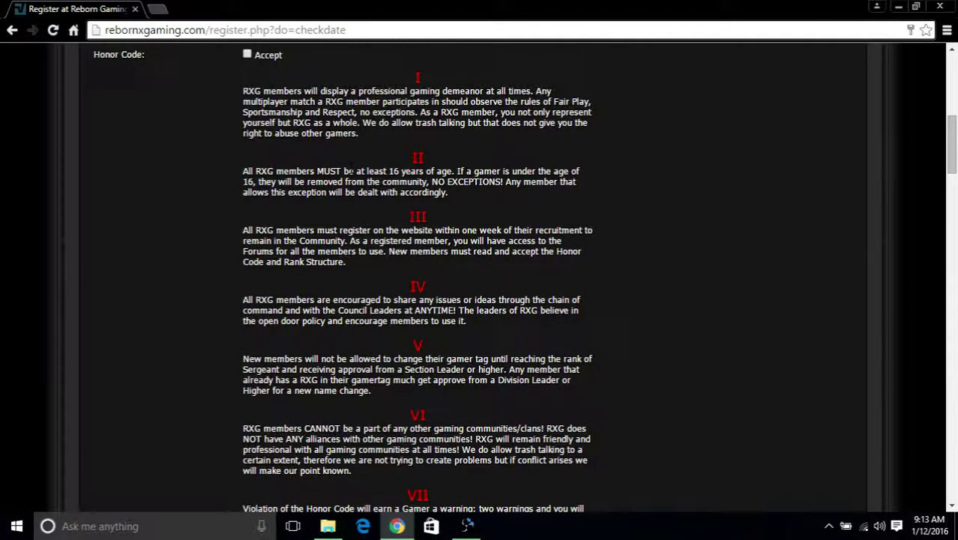
scroll(419, 187, "down", 4)
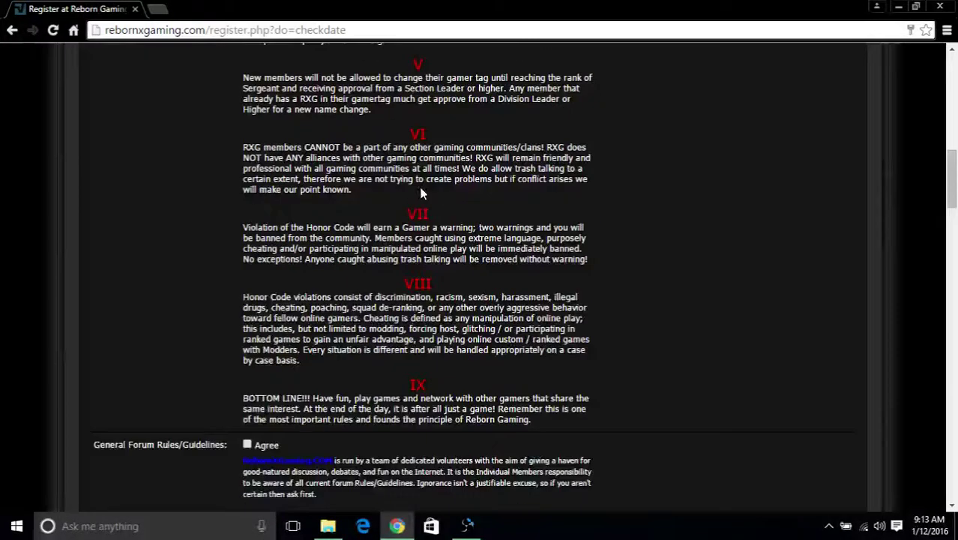
scroll(419, 187, "down", 4)
scroll(422, 195, "up", 7)
scroll(422, 195, "up", 4)
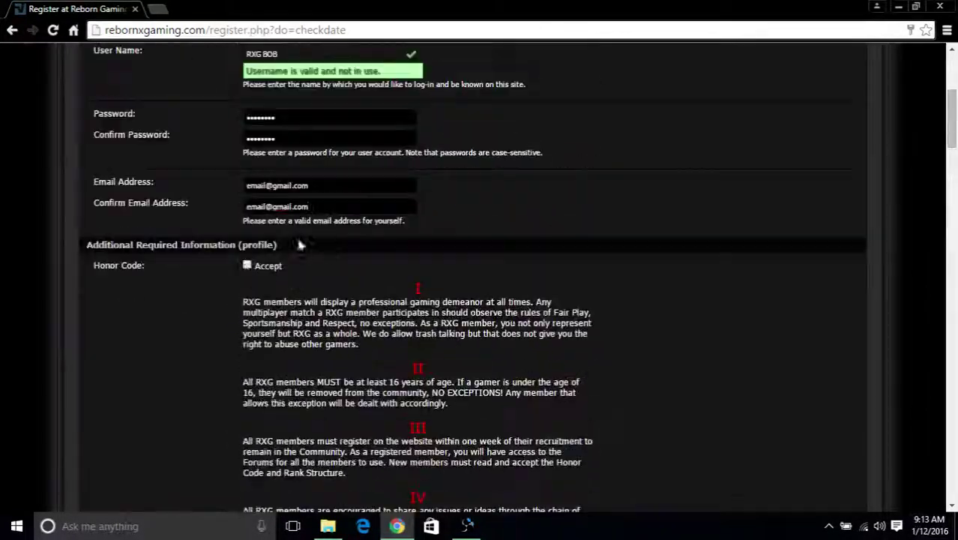
left_click(247, 266)
Step: Scroll further through the rules and agree to the General Forum Rules
scroll(367, 435, "down", 3)
scroll(368, 435, "down", 4)
scroll(367, 435, "down", 3)
scroll(420, 285, "down", 3)
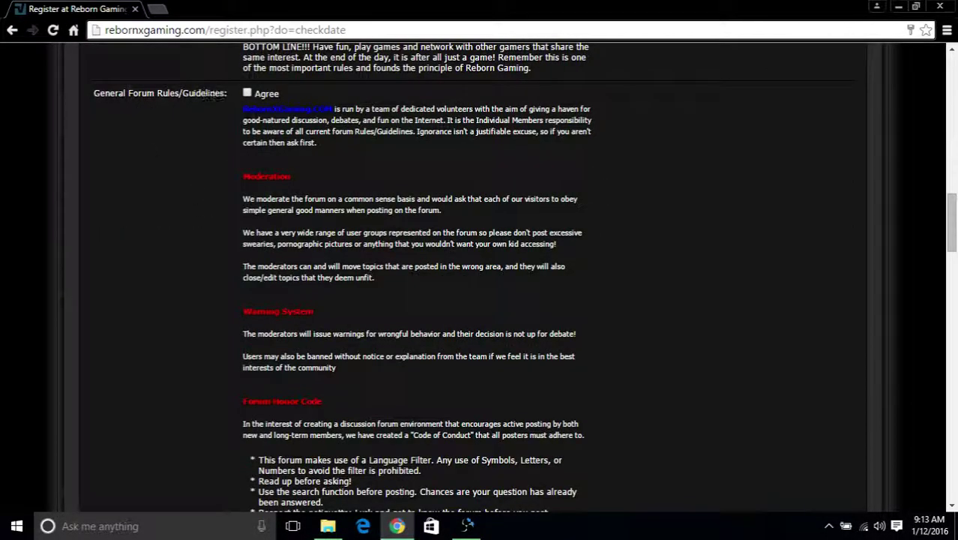
scroll(246, 157, "down", 2)
scroll(246, 156, "down", 5)
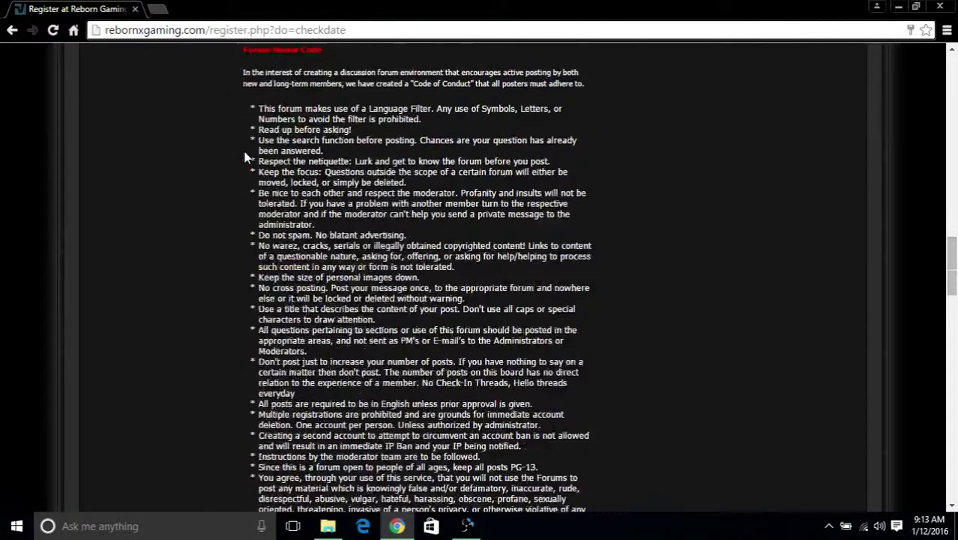
scroll(245, 159, "down", 2)
scroll(246, 163, "down", 1)
scroll(246, 162, "down", 1)
scroll(246, 162, "down", 2)
scroll(248, 159, "down", 2)
scroll(247, 158, "down", 2)
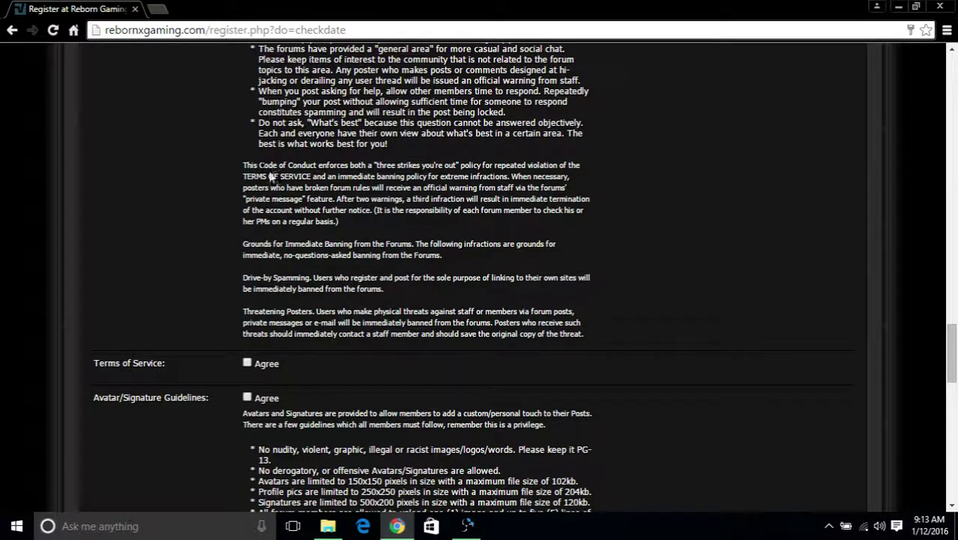
scroll(301, 165, "up", 2)
scroll(302, 176, "up", 5)
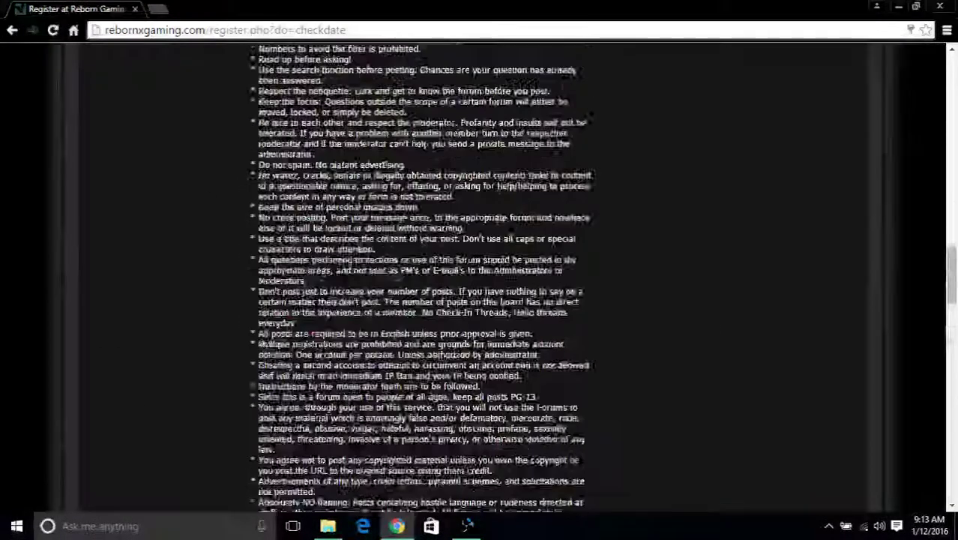
scroll(304, 187, "up", 5)
scroll(306, 193, "up", 2)
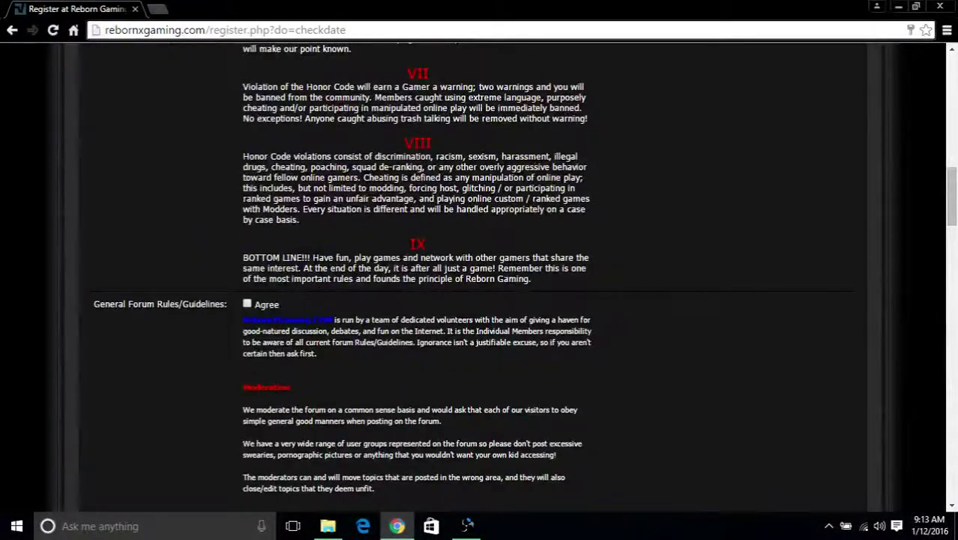
left_click(248, 304)
Step: Agree to the Terms of Service and the Avatar/Signature Guidelines
scroll(112, 225, "down", 4)
scroll(133, 211, "down", 4)
scroll(135, 212, "down", 4)
scroll(141, 224, "down", 6)
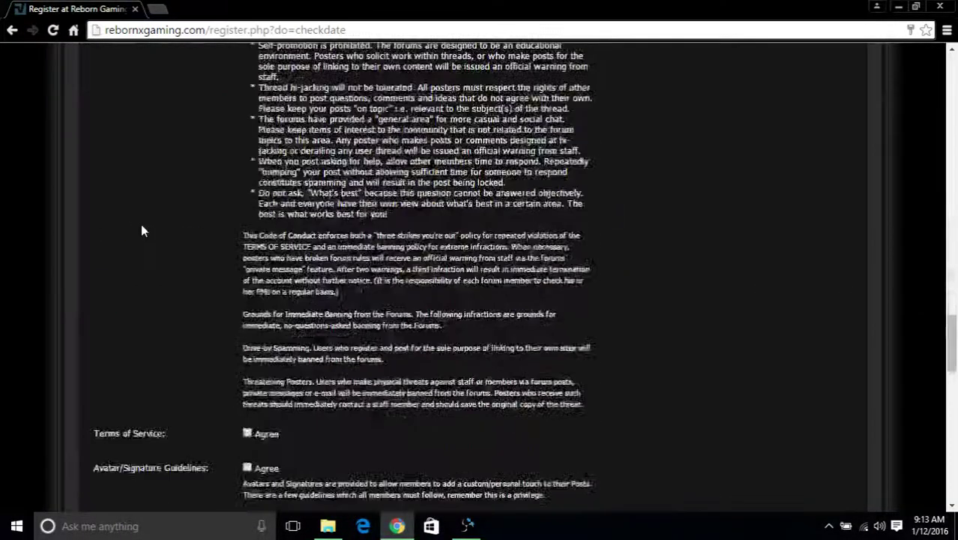
scroll(173, 225, "down", 3)
left_click(247, 223)
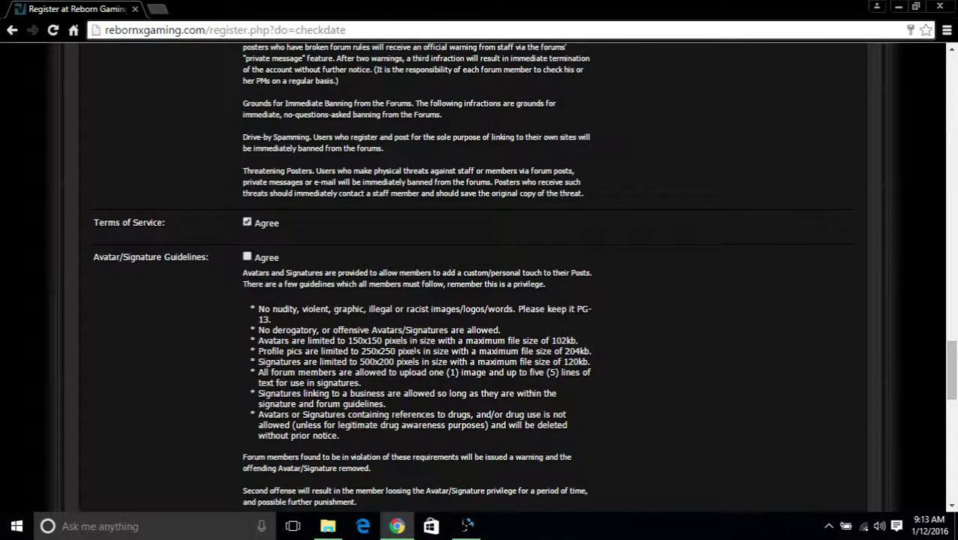
left_click(247, 256)
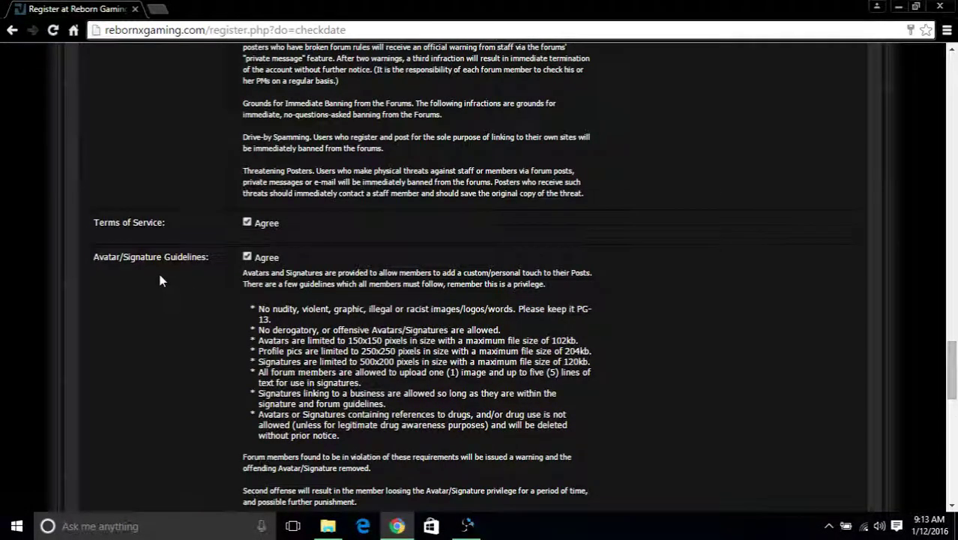
scroll(161, 277, "down", 3)
scroll(160, 281, "down", 2)
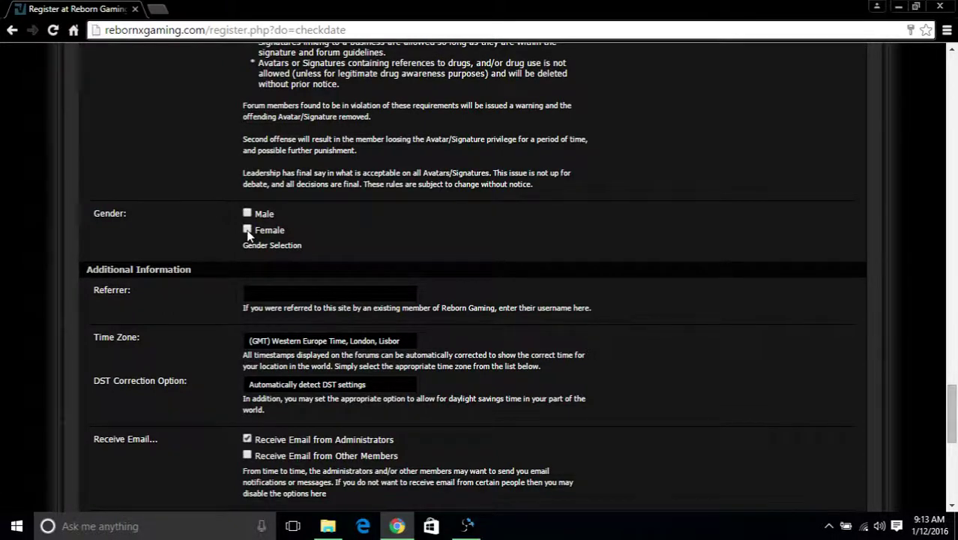
scroll(249, 236, "down", 2)
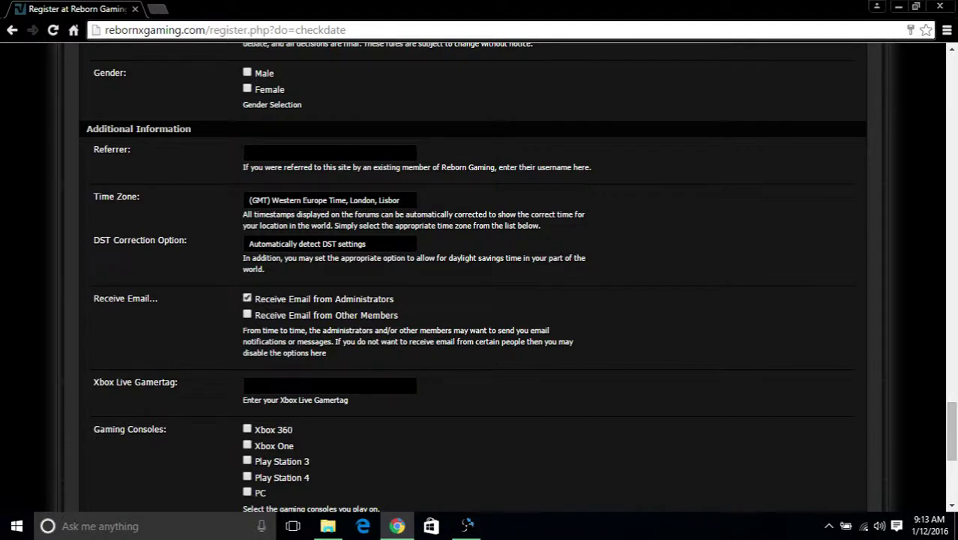
left_click(330, 152)
type("RXG")
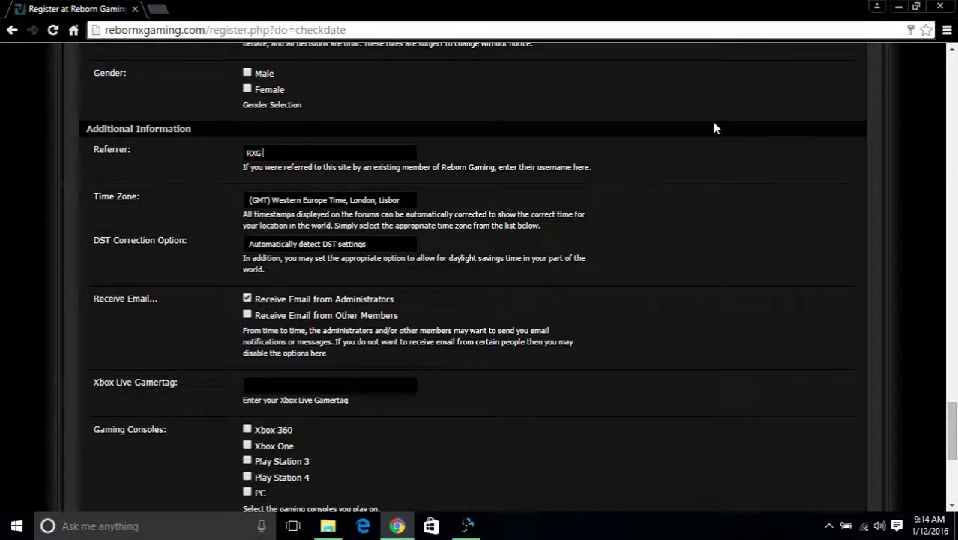
type(" Spaz RS")
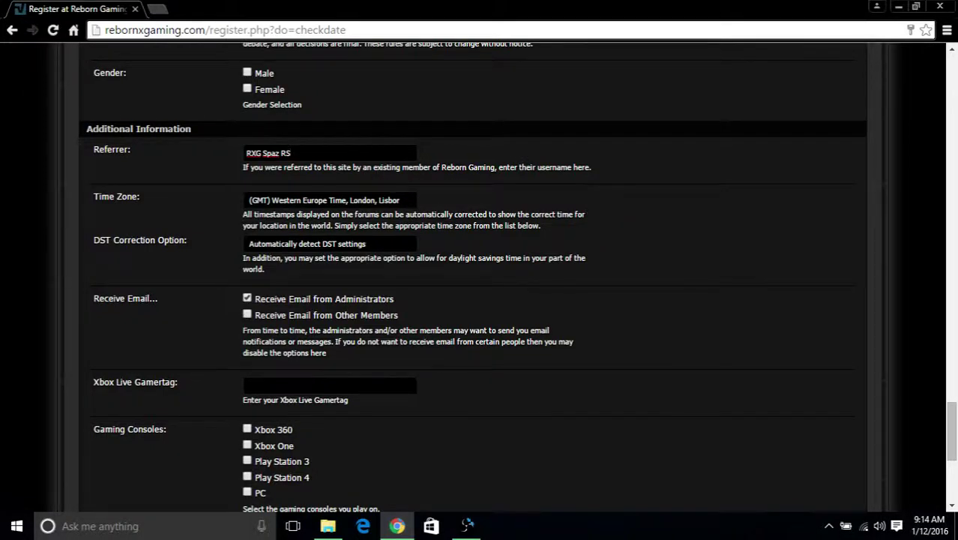
key("ctrl+a")
type("RXG CAVSCOUT")
key("shift+Left")
key("shift+Left")
key("shift+Left")
key("shift+Left")
key("shift+Left")
key("shift+Left")
key("BackSpace")
Step: Set the time zone to (GMT -7:00) Mountain Time, keeping DST correction automatic
left_click(284, 202)
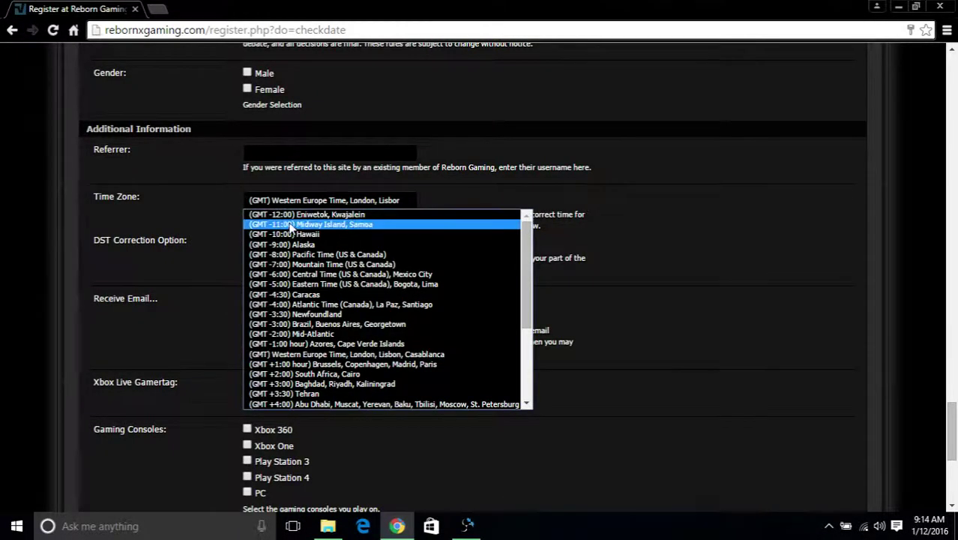
left_click(388, 265)
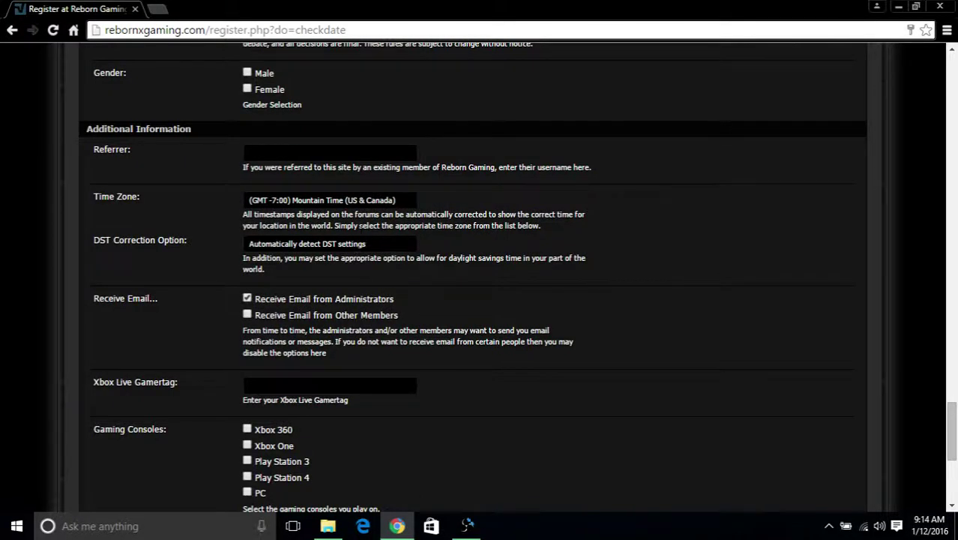
left_click(358, 246)
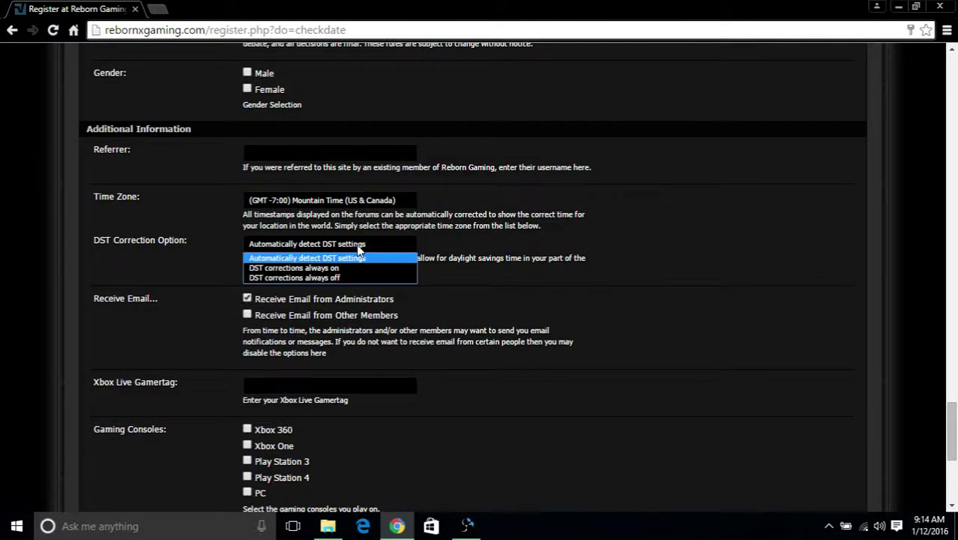
left_click(358, 250)
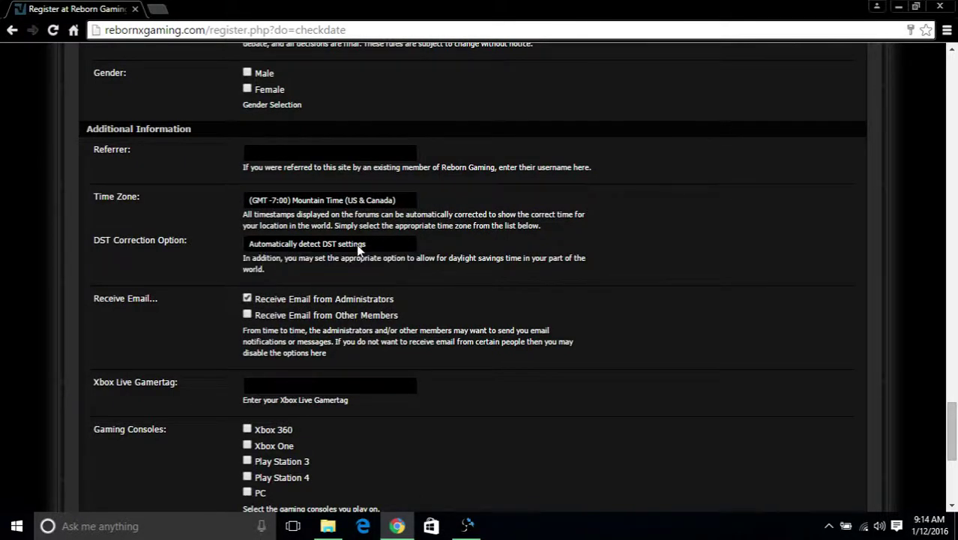
Step: Leave email from other members switched off after briefly ticking it
scroll(358, 249, "down", 1)
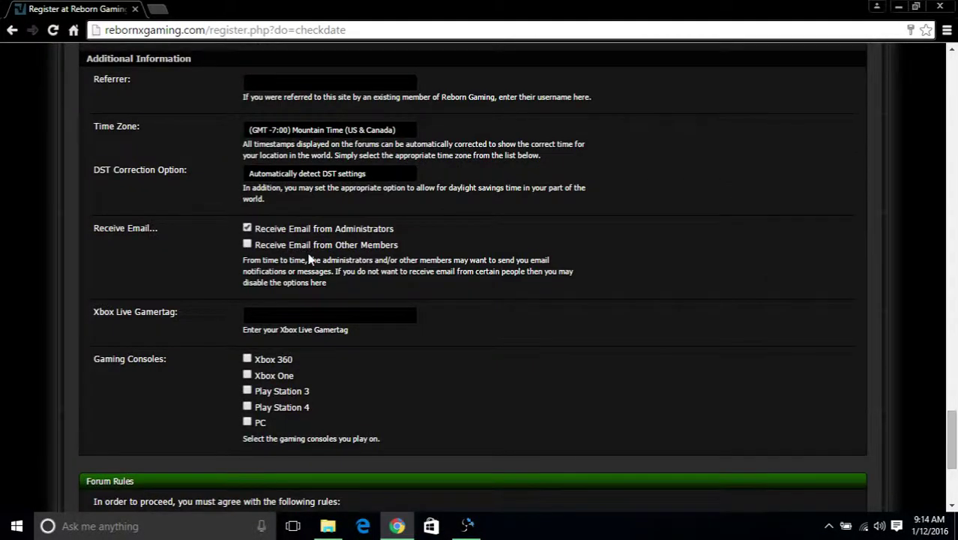
left_click(248, 246)
scroll(250, 253, "up", 1)
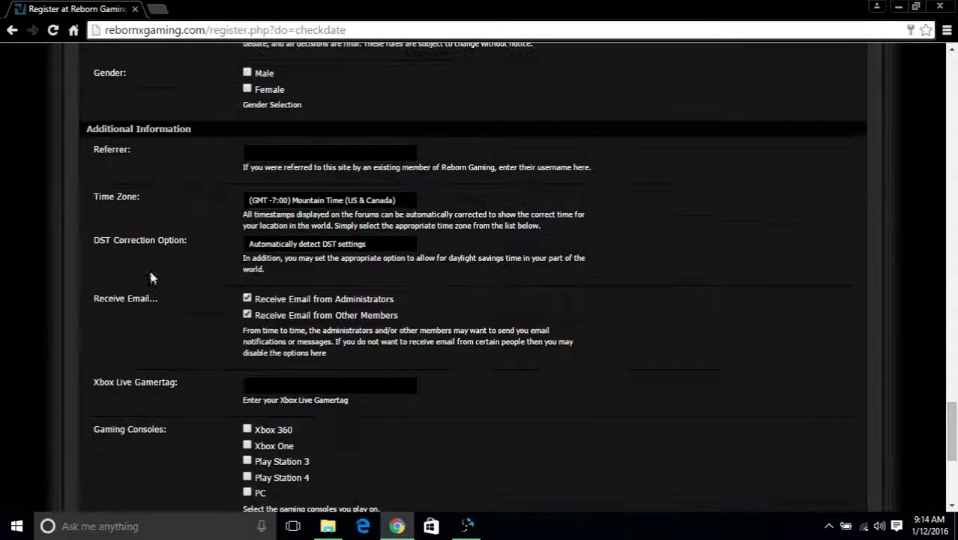
left_click(247, 315)
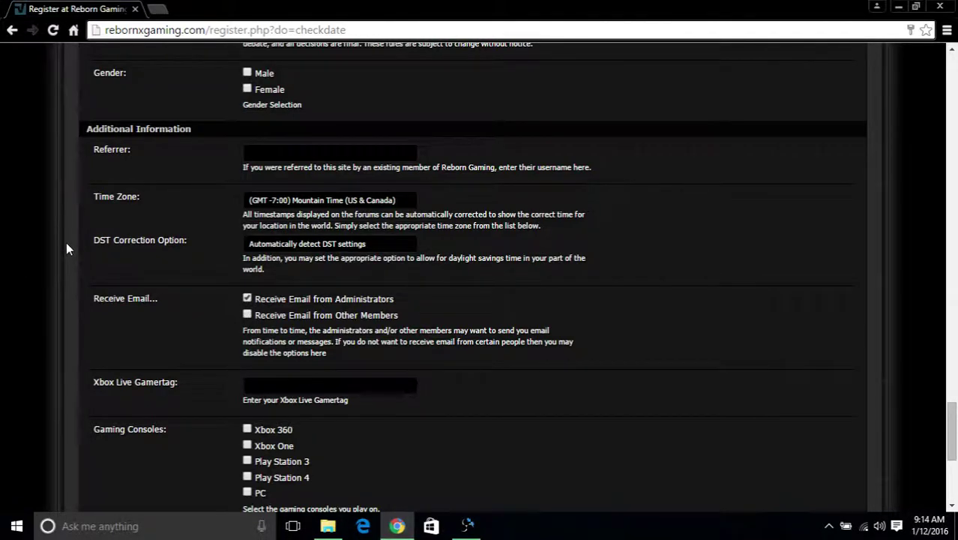
scroll(81, 218, "down", 3)
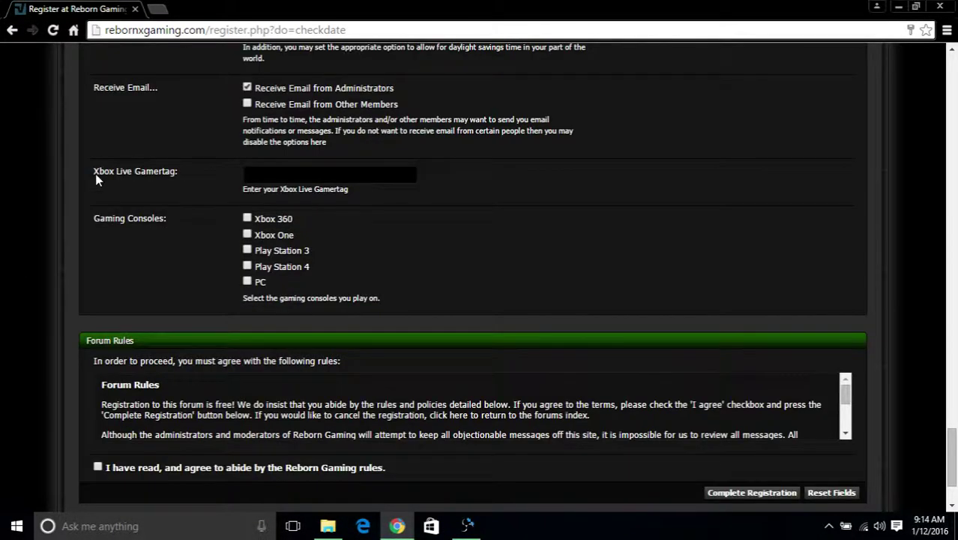
left_click_drag(95, 174, 178, 175)
left_click(247, 174)
type("RXG CVA")
key("BackSpace")
key("BackSpace")
type("AVSCOUT")
key("ctrl+a")
key("BackSpace")
Step: Tick Xbox One as the only gaming console, leaving Xbox 360 unticked
left_click(248, 235)
left_click(248, 218)
left_click(248, 235)
left_click(247, 218)
left_click(248, 234)
scroll(524, 143, "down", 3)
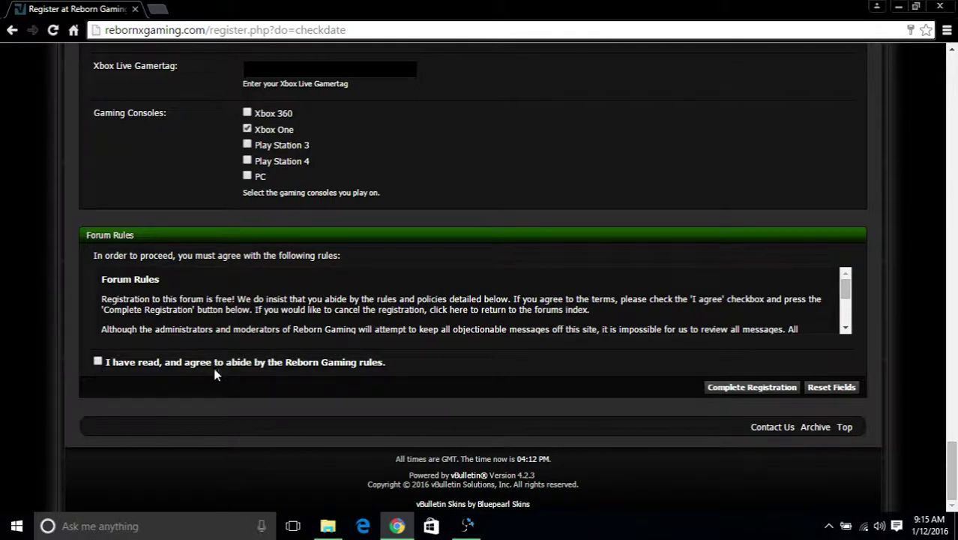
Step: Tick the rules agreement, then reset all registration fields and scroll to the top
left_click(97, 363)
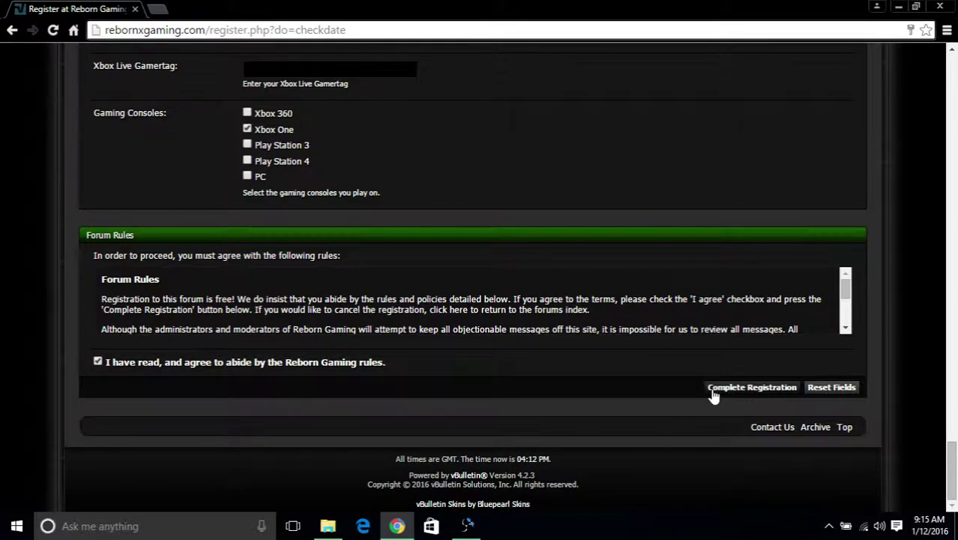
left_click(830, 395)
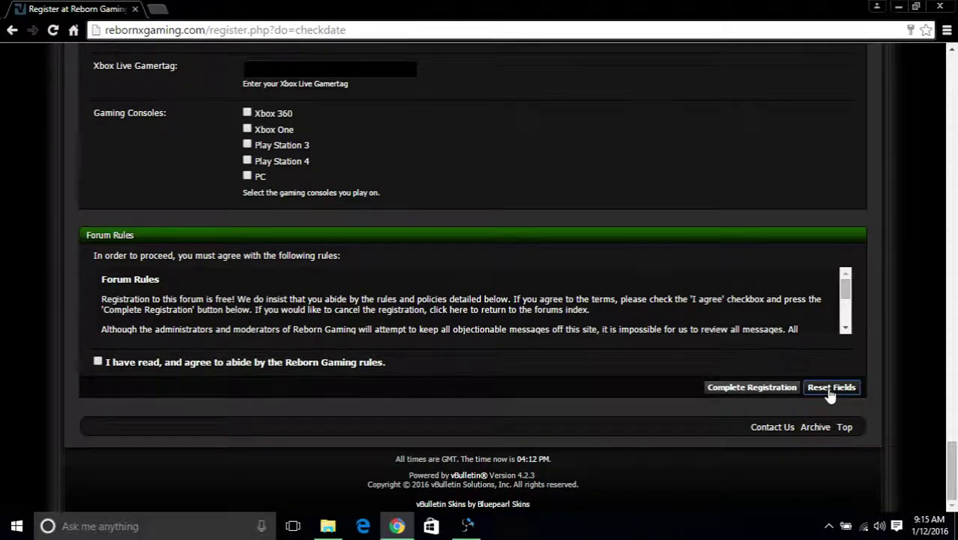
scroll(828, 390, "up", 10)
scroll(810, 391, "up", 5)
scroll(788, 351, "up", 5)
scroll(674, 270, "up", 5)
Step: Go to the forum home and fill the header login with the saved username and password
left_click(182, 194)
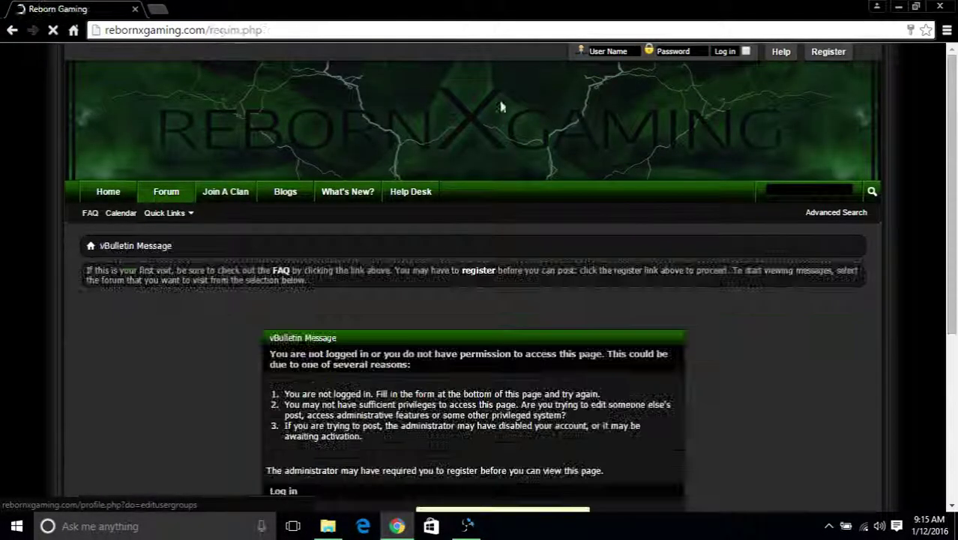
left_click(607, 53)
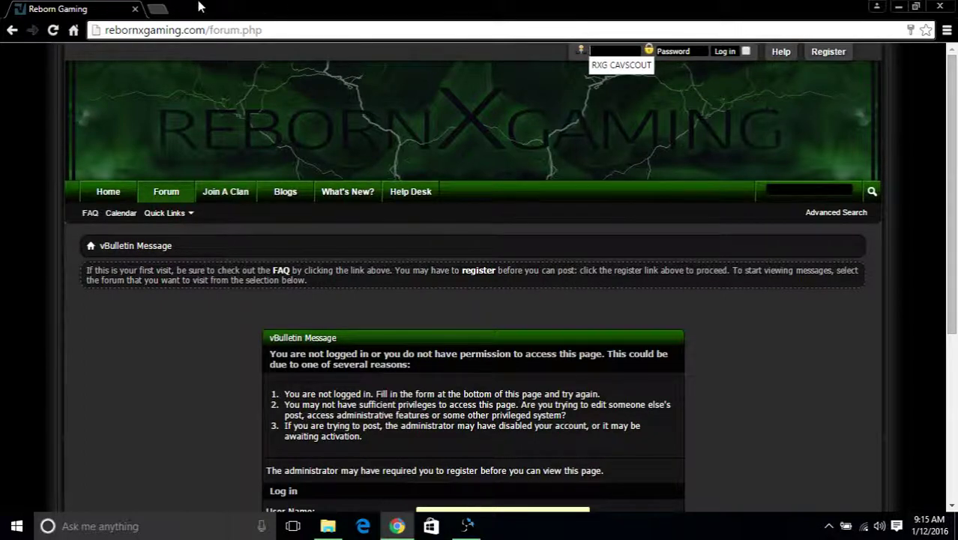
left_click(634, 65)
left_click(661, 49)
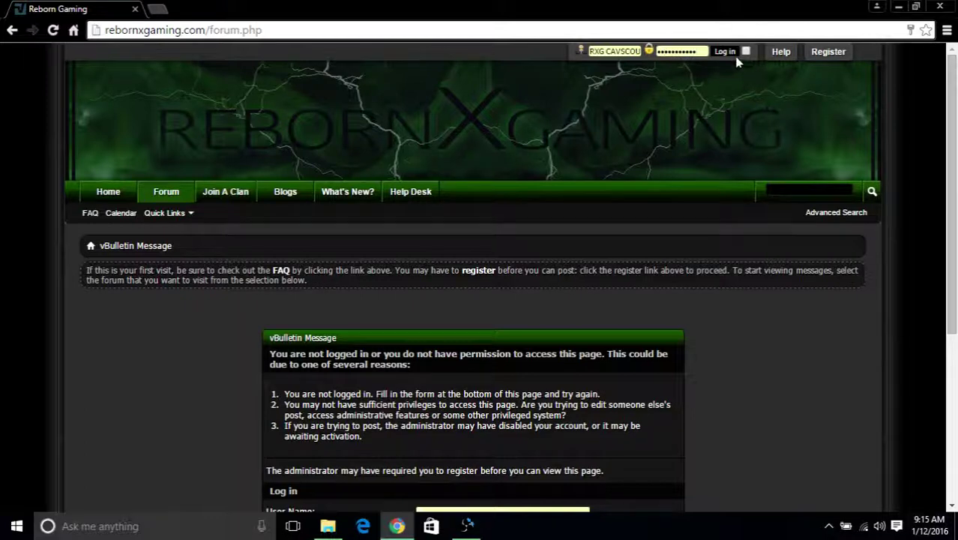